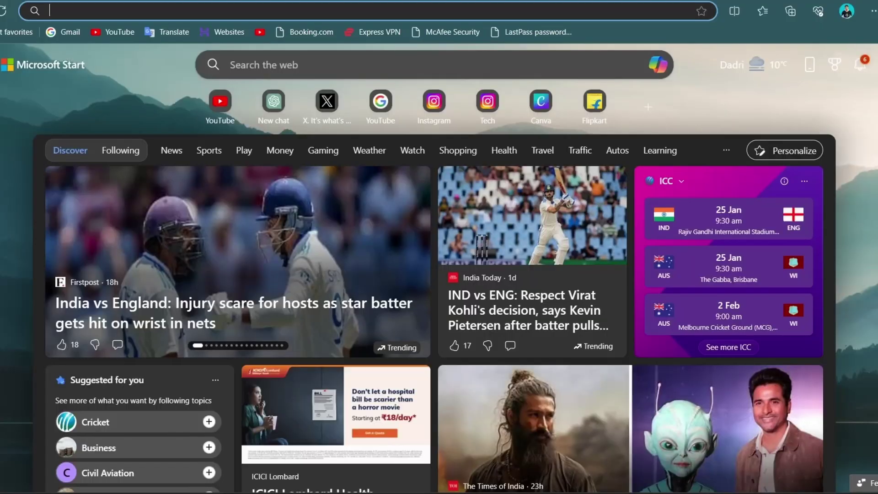
Step: Search the web for 'suno ai' and go to the suno.ai website
{"action": "type", "text": "suno "}
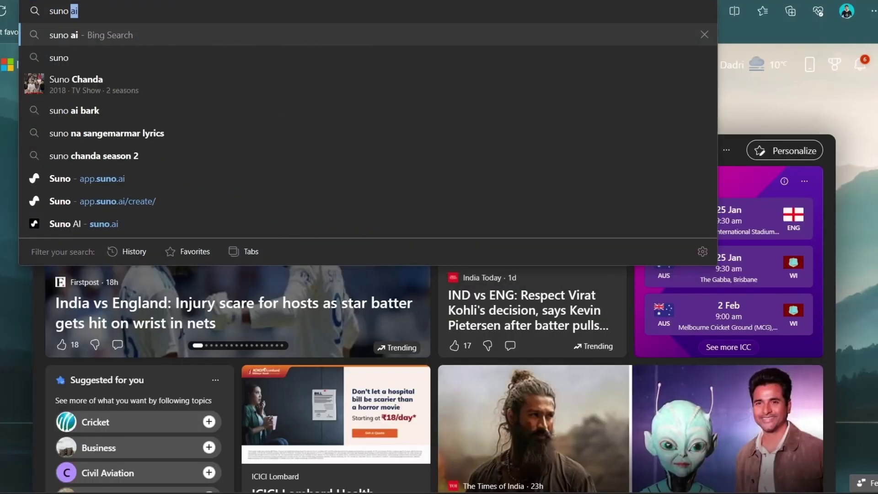
{"action": "type", "text": "ai"}
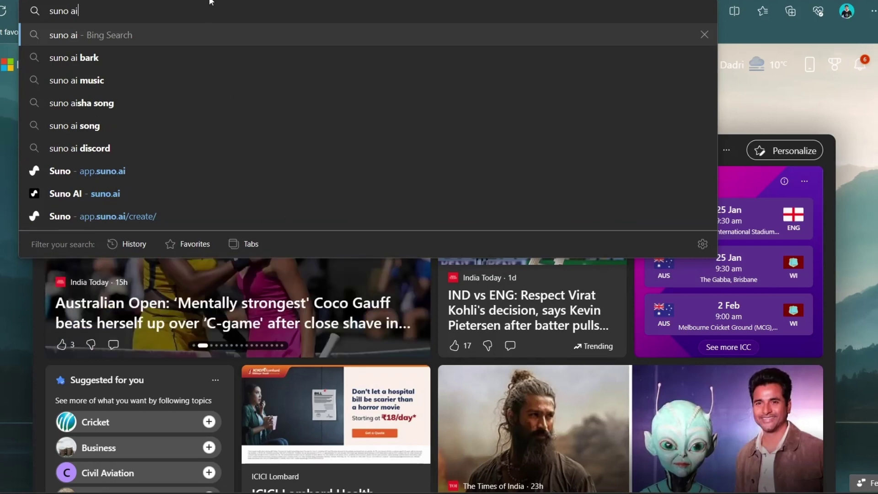
{"action": "key", "text": "Return"}
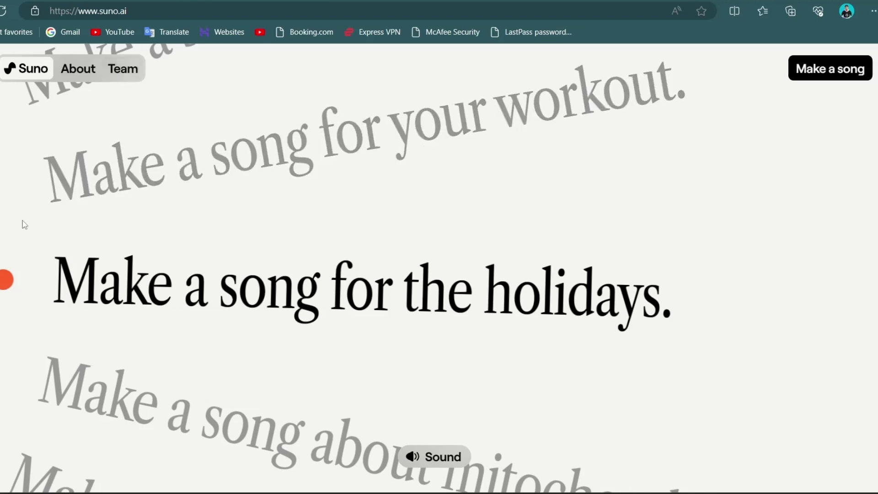
Step: Mute Suno's background sound and scroll through the About section
{"action": "left_click", "coordinate": [434, 457]}
{"action": "left_click", "coordinate": [78, 78]}
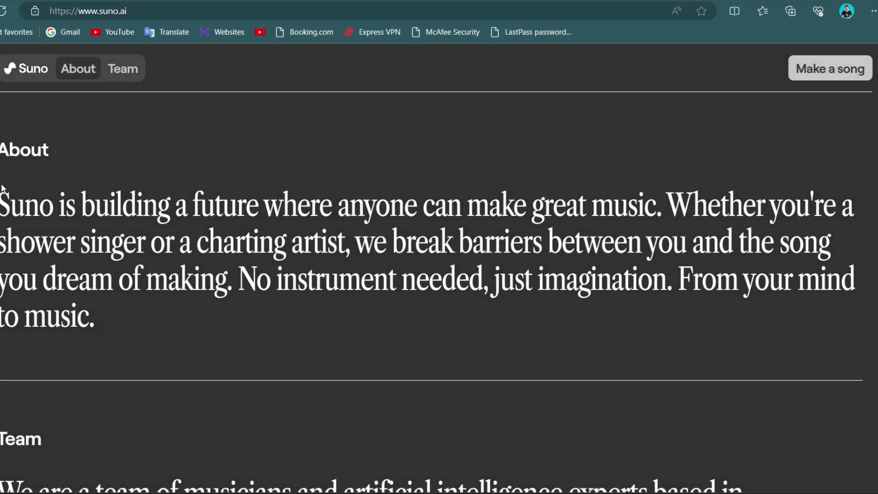
{"action": "scroll", "coordinate": [81, 155], "scroll_direction": "down", "scroll_amount": 5}
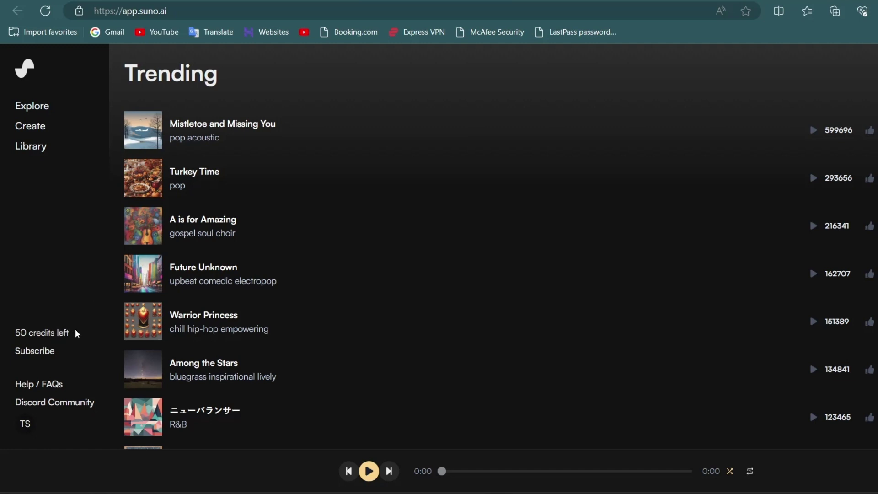
Step: Check the 50 credits left and review the subscription plans, including the free Basic Plan
{"action": "left_click_drag", "start_coordinate": [77, 334], "coordinate": [10, 333]}
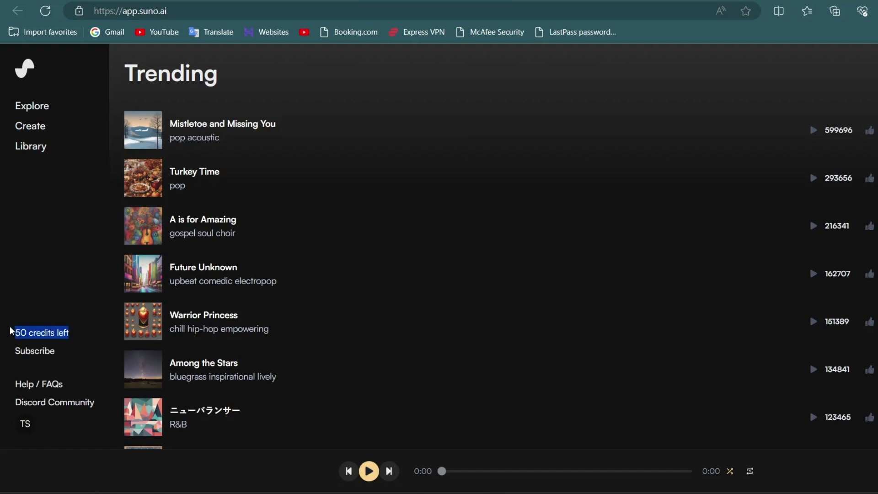
{"action": "left_click", "coordinate": [40, 333]}
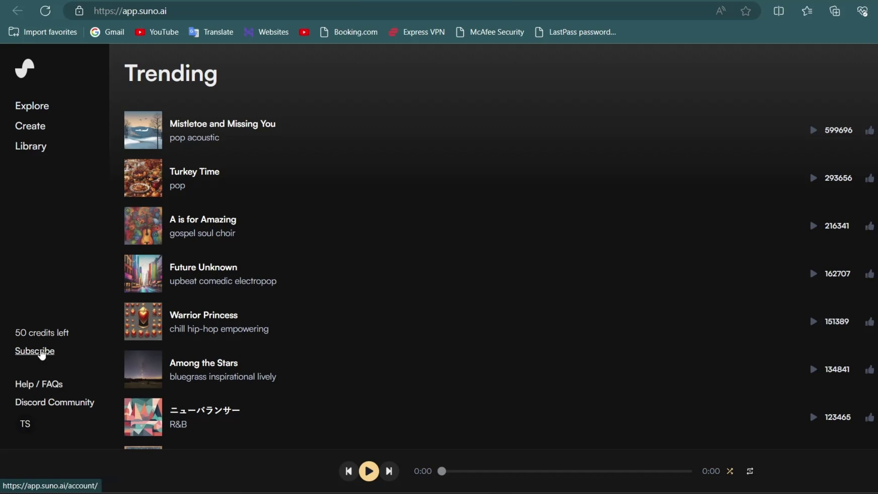
{"action": "left_click", "coordinate": [42, 356]}
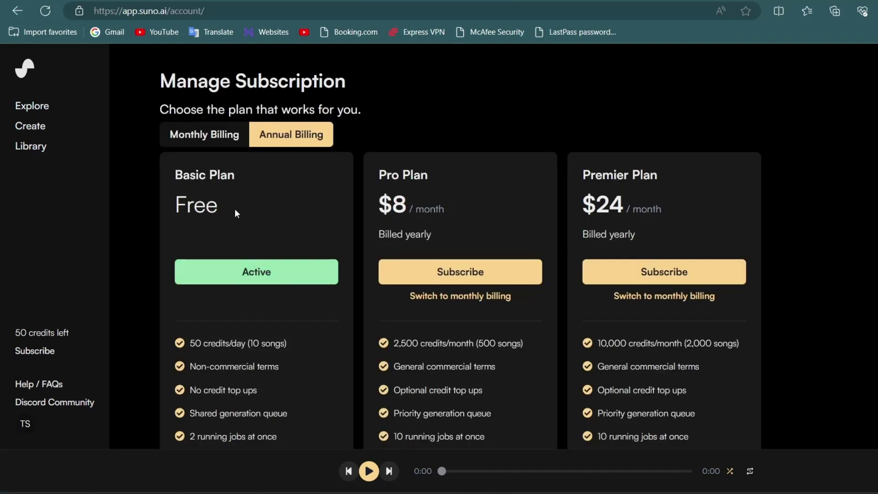
{"action": "left_click_drag", "start_coordinate": [237, 214], "coordinate": [175, 173]}
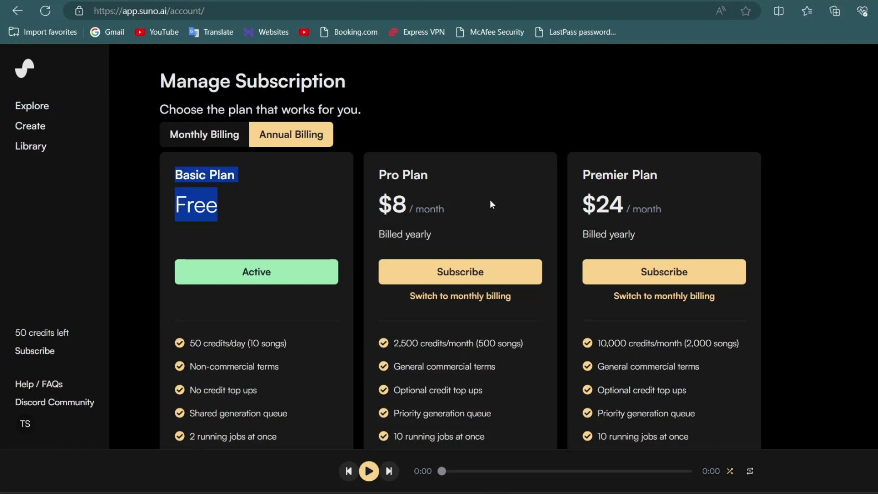
{"action": "scroll", "coordinate": [485, 245], "scroll_direction": "down", "scroll_amount": 1}
{"action": "scroll", "coordinate": [484, 245], "scroll_direction": "up", "scroll_amount": 1}
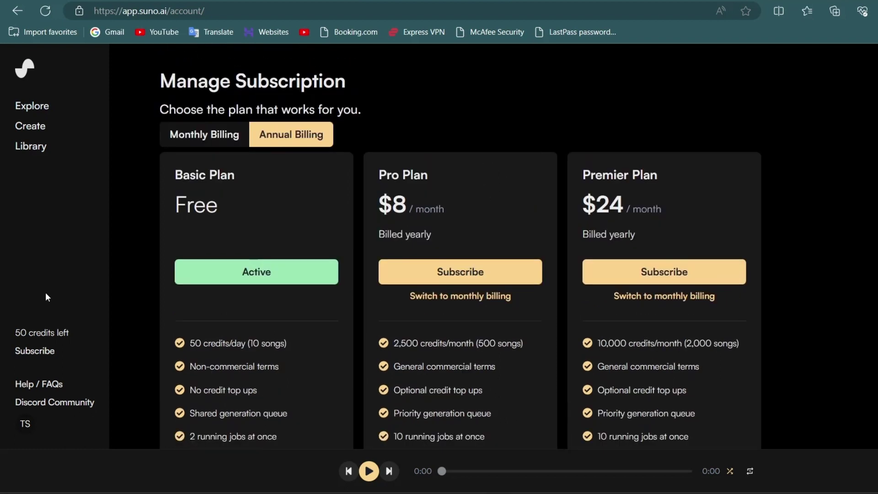
Step: Visit the song library, then return to the Trending songs list
{"action": "left_click", "coordinate": [37, 150]}
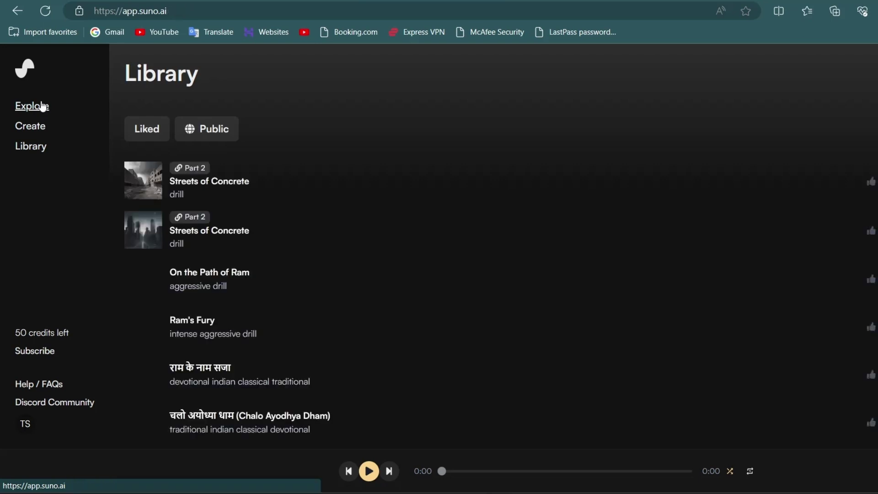
{"action": "left_click", "coordinate": [43, 107]}
{"action": "mouse_move", "coordinate": [146, 136]}
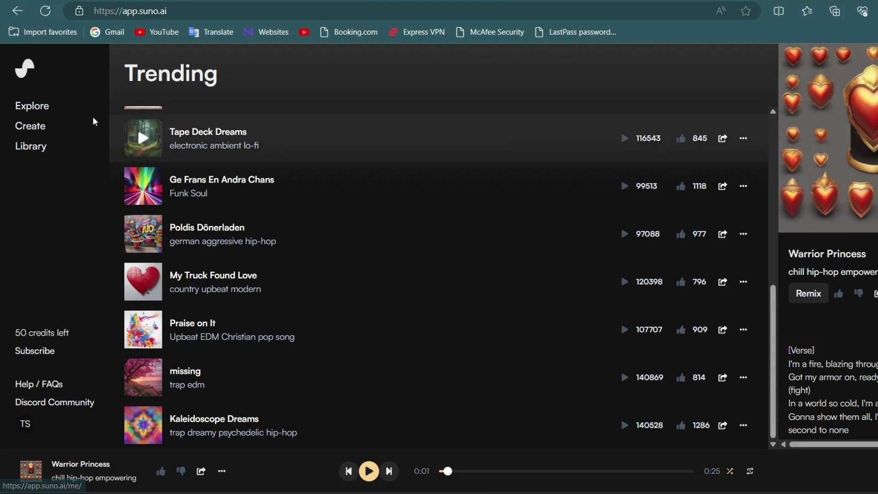
Step: Go to the Create page and briefly play, then pause, Streets of Concrete
{"action": "left_click", "coordinate": [32, 131]}
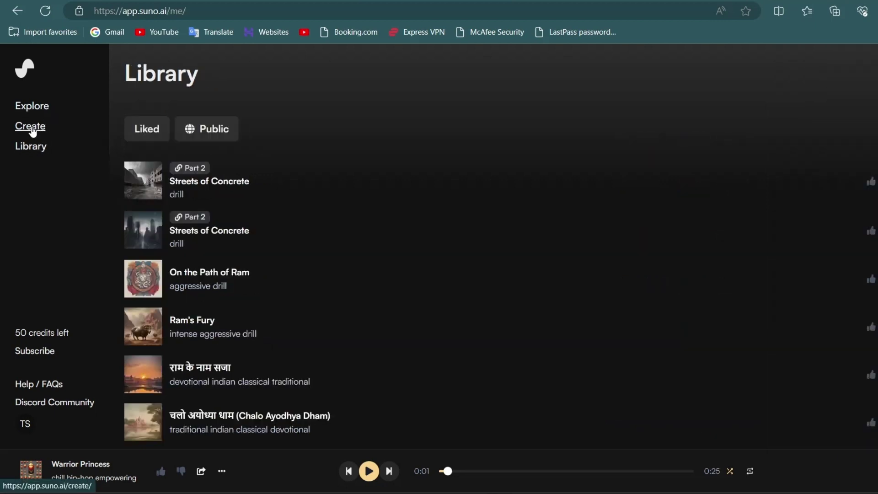
{"action": "scroll", "coordinate": [435, 179], "scroll_direction": "down", "scroll_amount": 1}
{"action": "scroll", "coordinate": [435, 178], "scroll_direction": "up", "scroll_amount": 10}
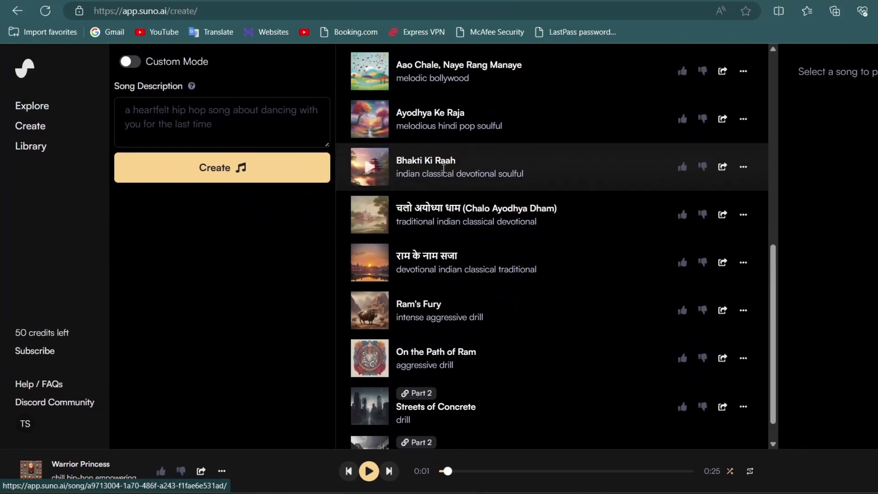
{"action": "scroll", "coordinate": [542, 369], "scroll_direction": "down", "scroll_amount": 10}
{"action": "scroll", "coordinate": [542, 370], "scroll_direction": "up", "scroll_amount": 2}
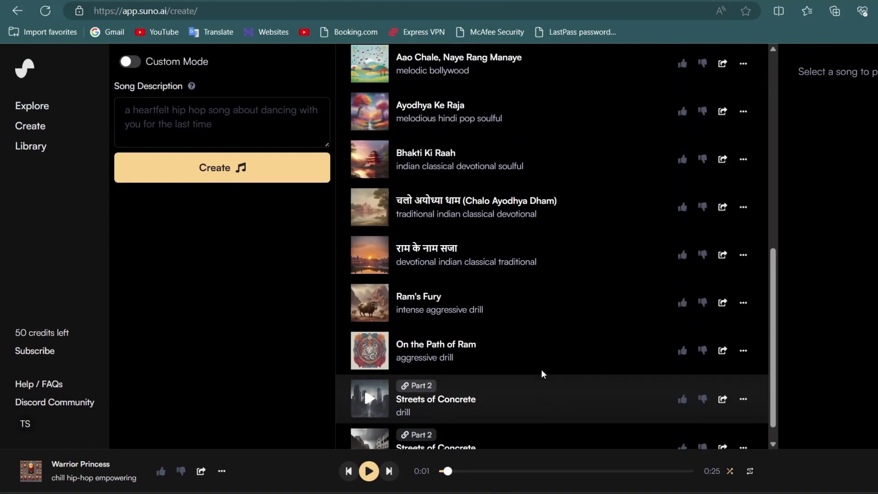
{"action": "left_click", "coordinate": [368, 382]}
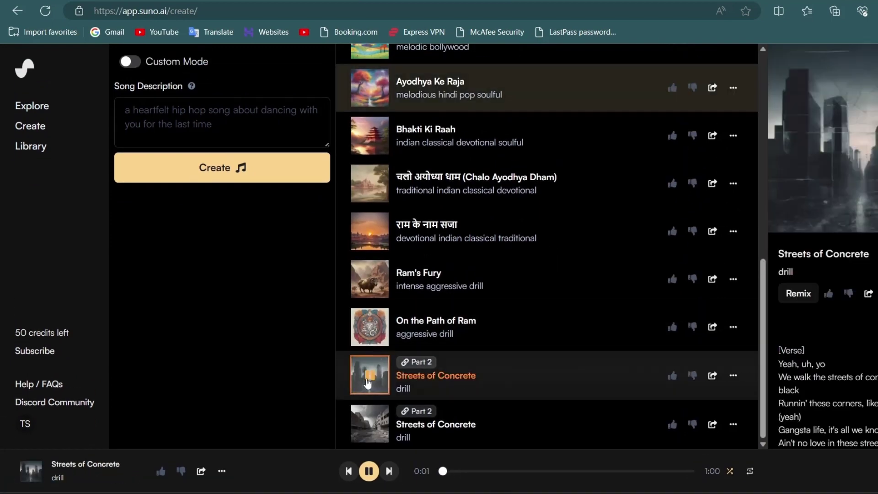
{"action": "left_click", "coordinate": [368, 382]}
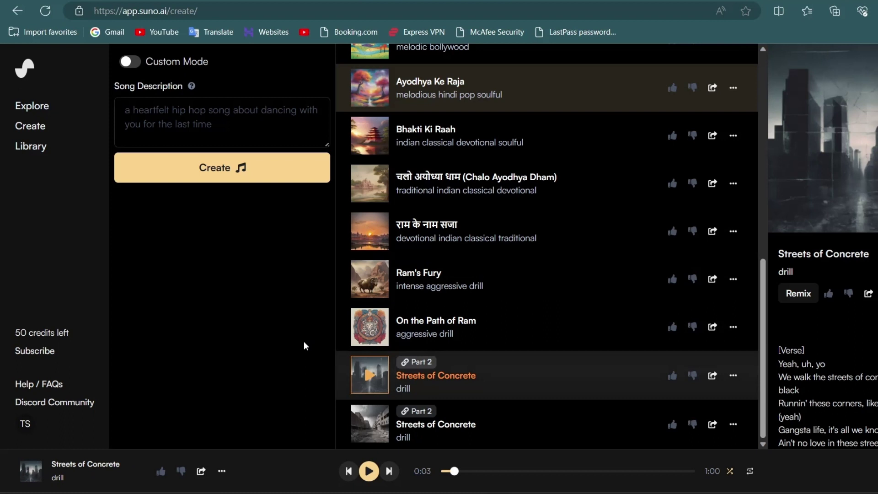
Step: Switch on Custom Mode and put the cursor in the empty Lyrics box
{"action": "left_click", "coordinate": [133, 63]}
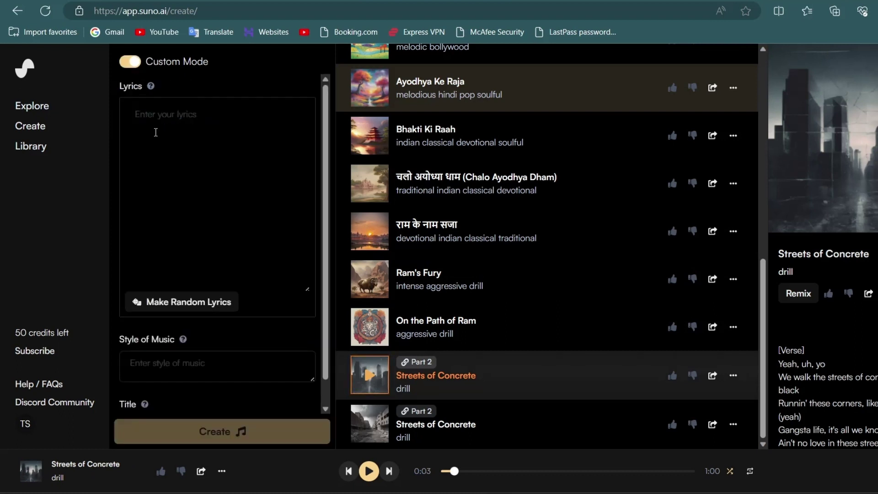
{"action": "left_click", "coordinate": [201, 126]}
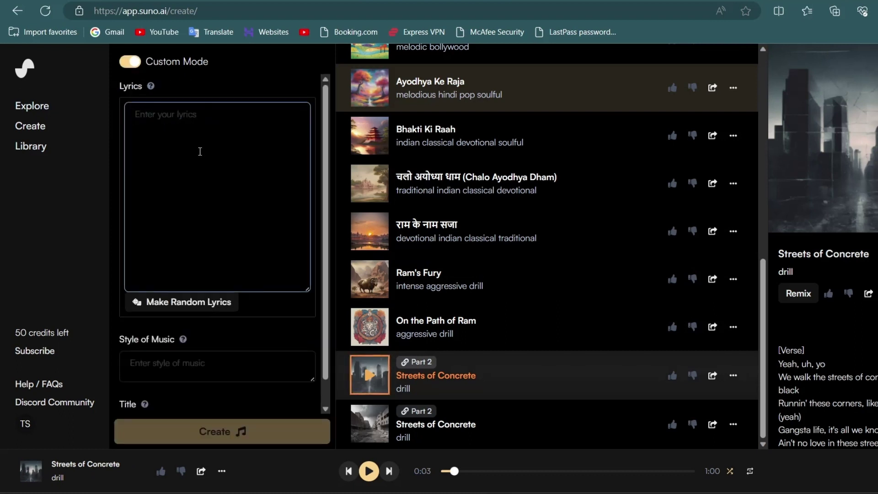
{"action": "scroll", "coordinate": [200, 151], "scroll_direction": "down", "scroll_amount": 1}
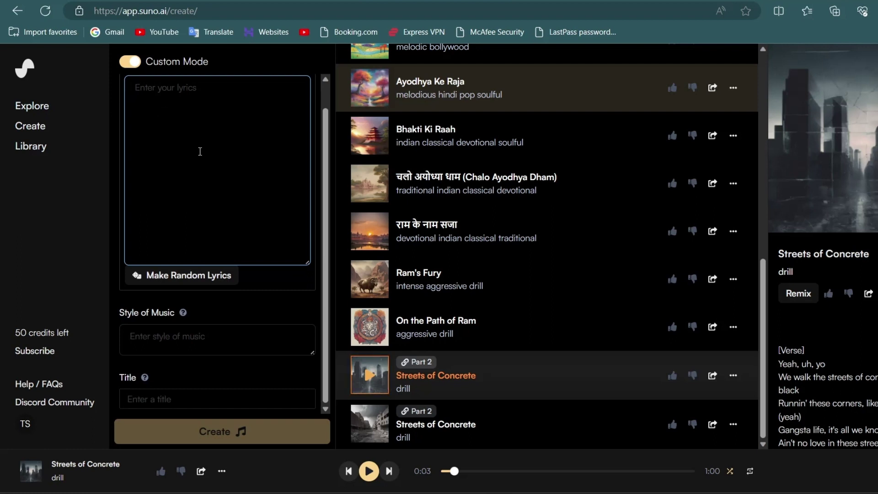
{"action": "scroll", "coordinate": [218, 206], "scroll_direction": "up", "scroll_amount": 1}
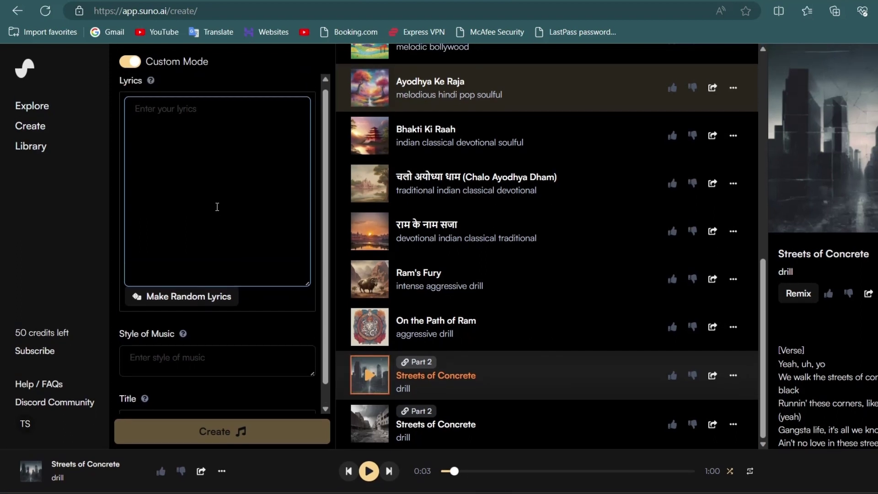
{"action": "scroll", "coordinate": [218, 207], "scroll_direction": "down", "scroll_amount": 1}
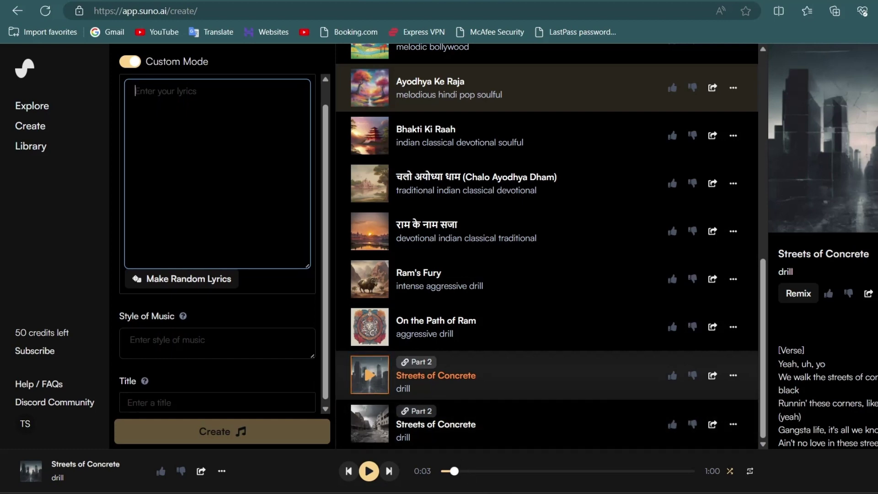
Step: Generate lyrics from the prompt 'generate a drill cyberpunk song'
{"action": "type", "text": "generate a drill"}
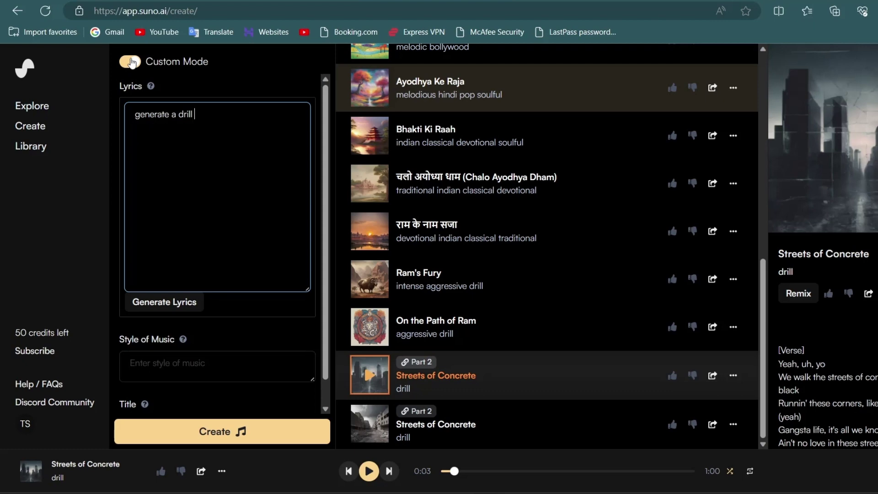
{"action": "type", "text": " cyberpunk song"}
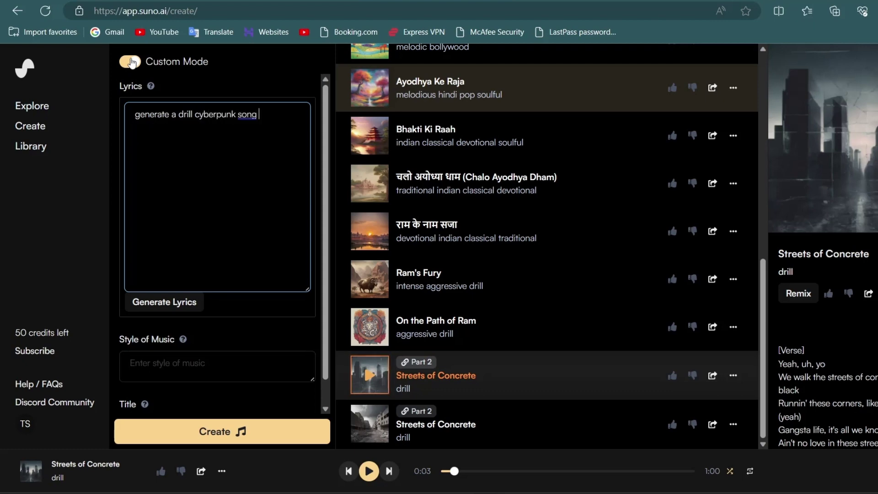
{"action": "left_click", "coordinate": [187, 302]}
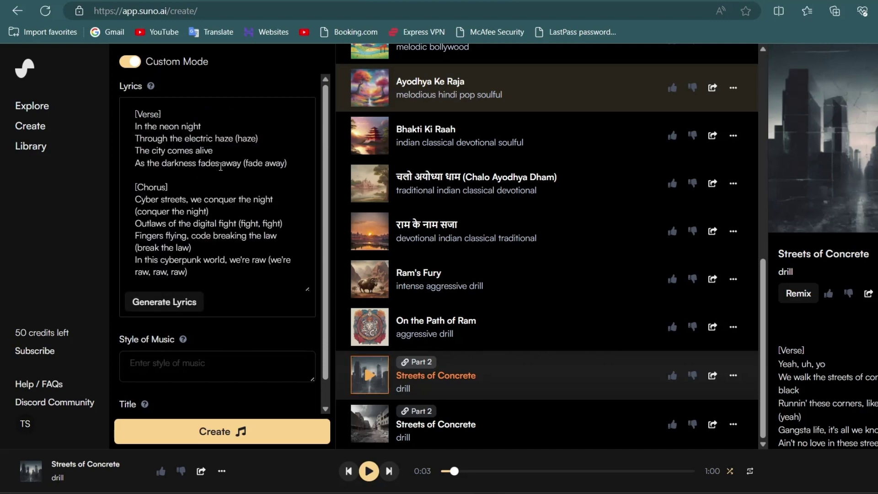
{"action": "scroll", "coordinate": [220, 167], "scroll_direction": "down", "scroll_amount": 1}
{"action": "scroll", "coordinate": [210, 167], "scroll_direction": "up", "scroll_amount": 1}
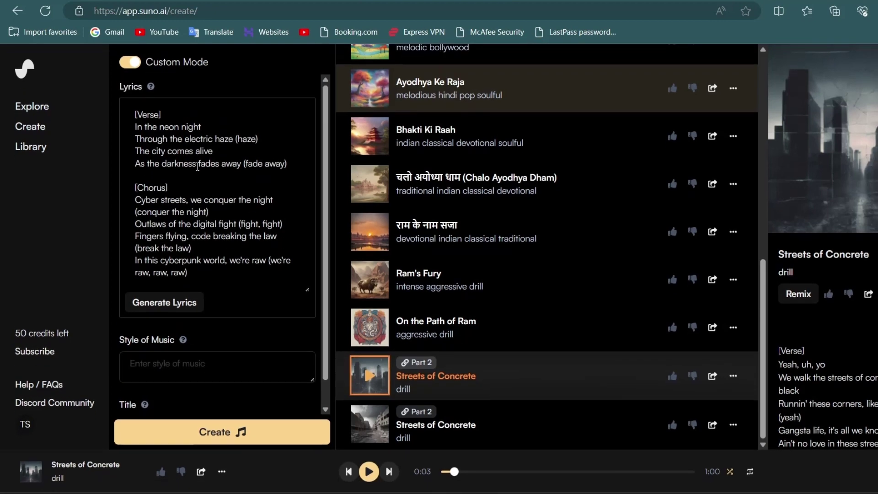
{"action": "scroll", "coordinate": [197, 275], "scroll_direction": "down", "scroll_amount": 1}
Step: Set the style to 'drill' and the title to 'Cyber Streets', then create the songs
{"action": "left_click", "coordinate": [198, 348]}
{"action": "type", "text": "drill"}
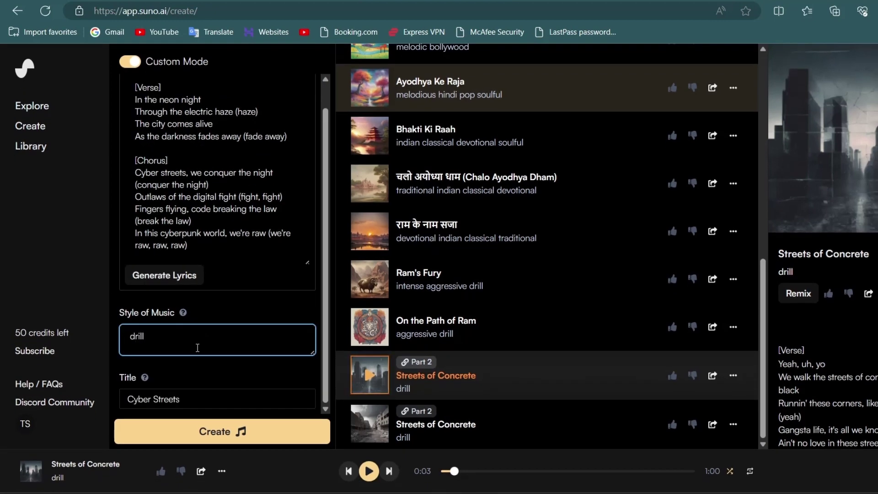
{"action": "left_click", "coordinate": [206, 398]}
{"action": "left_click", "coordinate": [234, 435]}
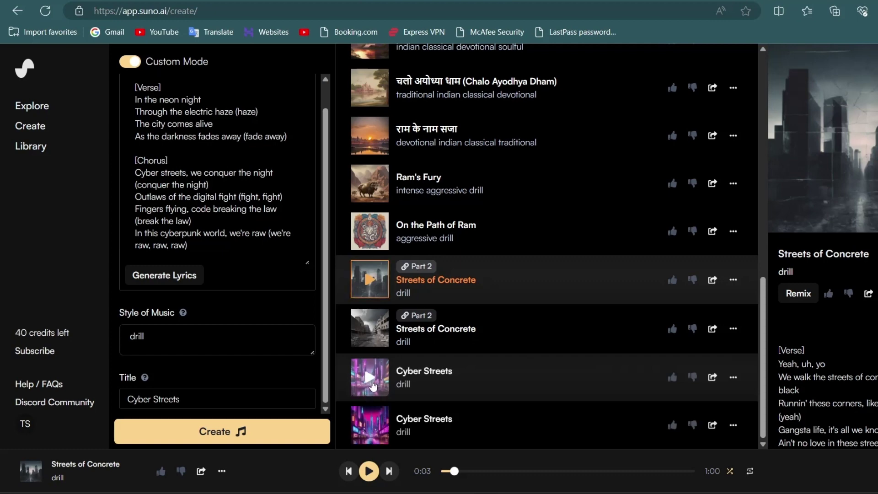
Step: Play the Cyber Streets clips, listening to the second through its 0:30 end
{"action": "left_click", "coordinate": [372, 386]}
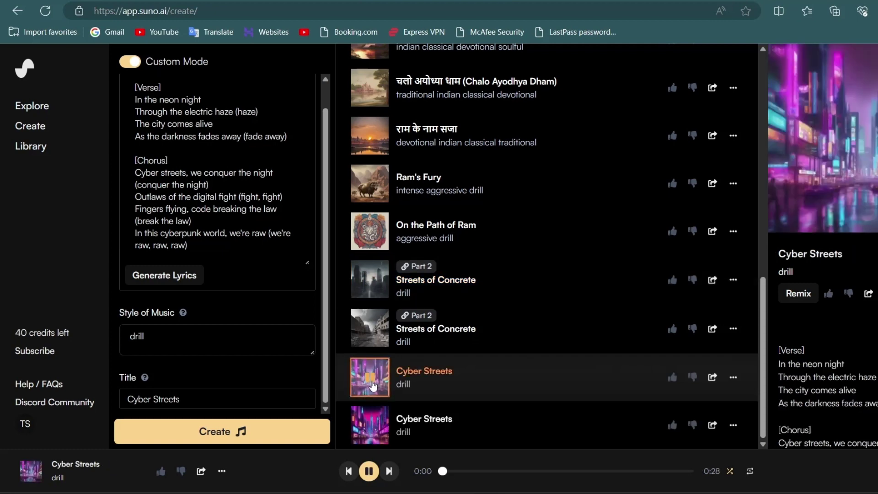
{"action": "scroll", "coordinate": [474, 380], "scroll_direction": "down", "scroll_amount": 1}
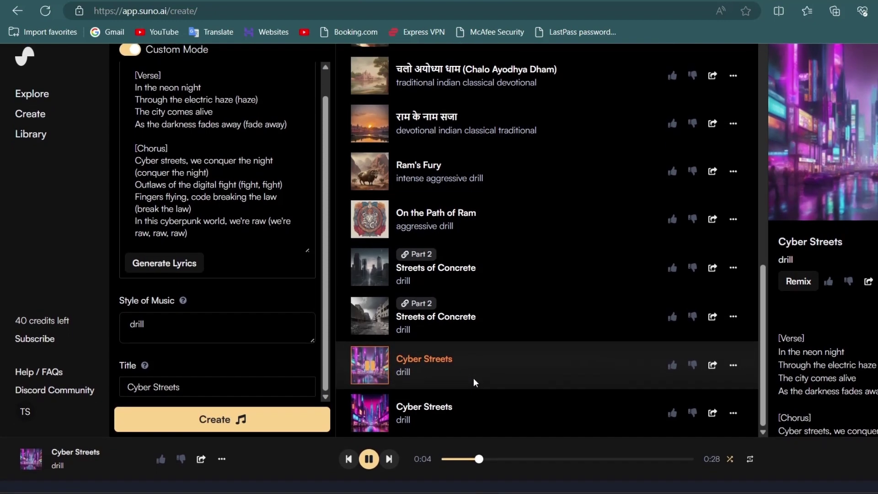
{"action": "scroll", "coordinate": [474, 378], "scroll_direction": "up", "scroll_amount": 1}
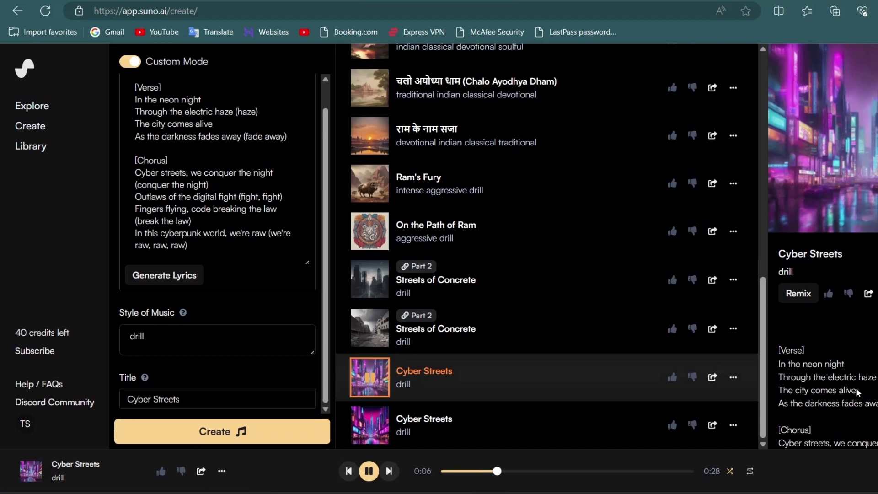
{"action": "scroll", "coordinate": [858, 392], "scroll_direction": "down", "scroll_amount": 2}
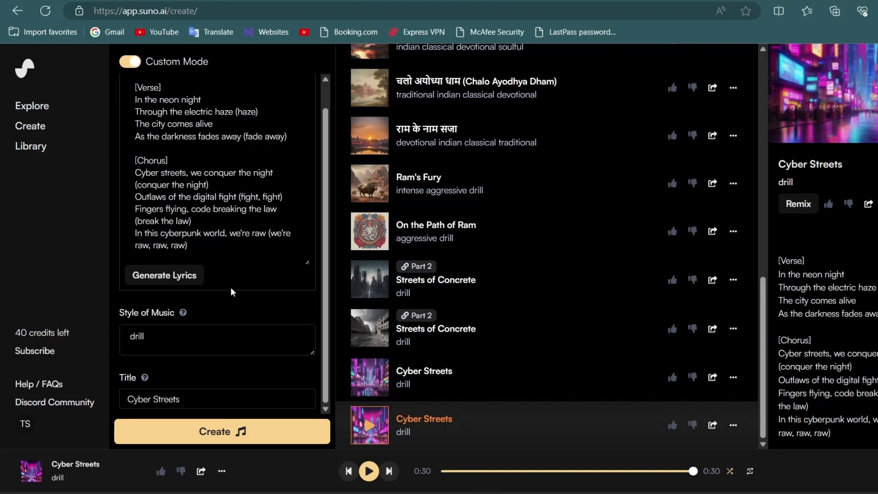
Step: Turn off Custom Mode and create songs from the description 'create a song on AI, drill'
{"action": "scroll", "coordinate": [223, 311], "scroll_direction": "up", "scroll_amount": 1}
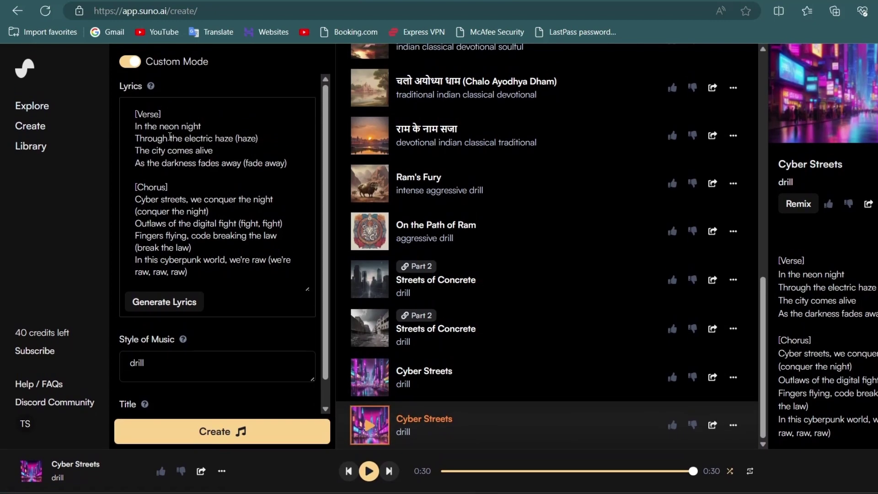
{"action": "left_click", "coordinate": [136, 67]}
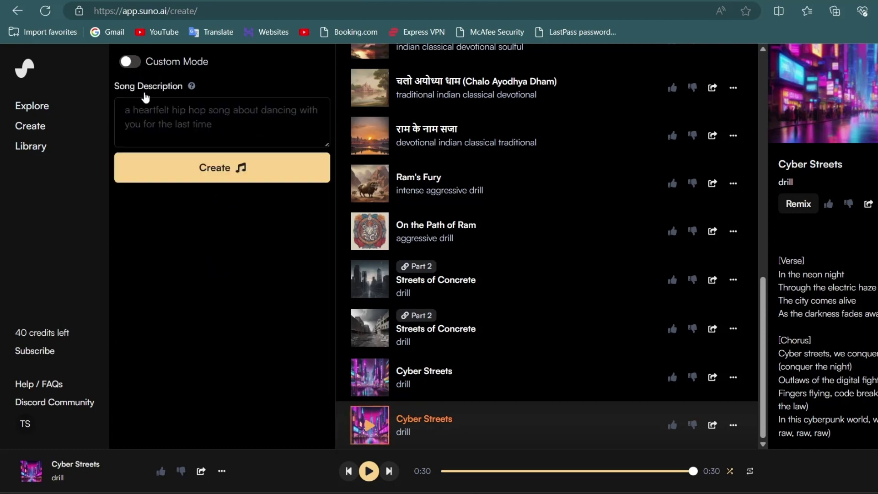
{"action": "left_click", "coordinate": [188, 124]}
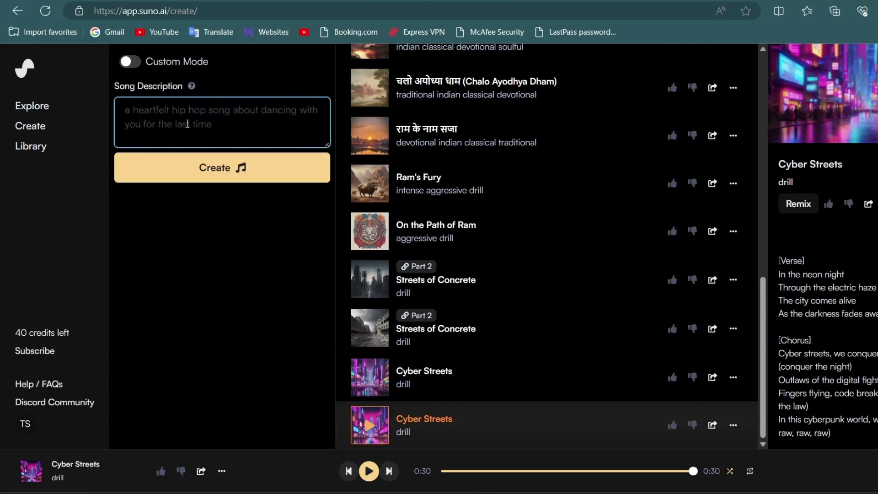
{"action": "type", "text": "create a "}
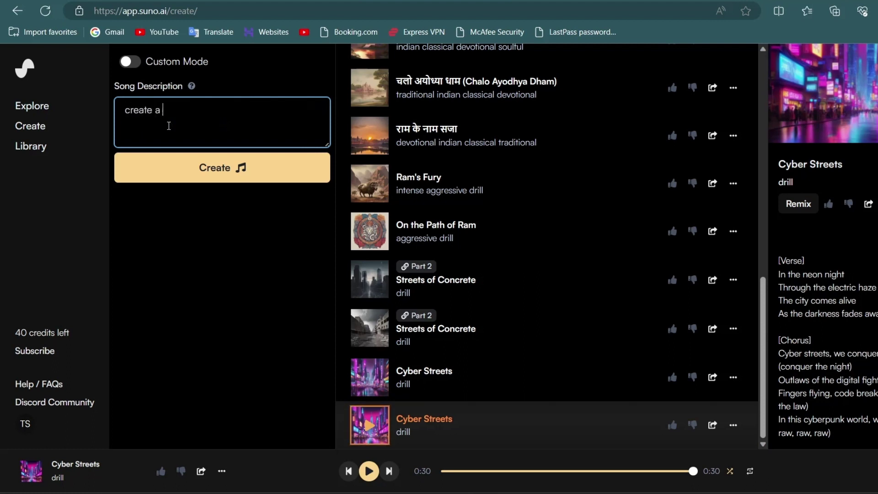
{"action": "type", "text": "song on A"}
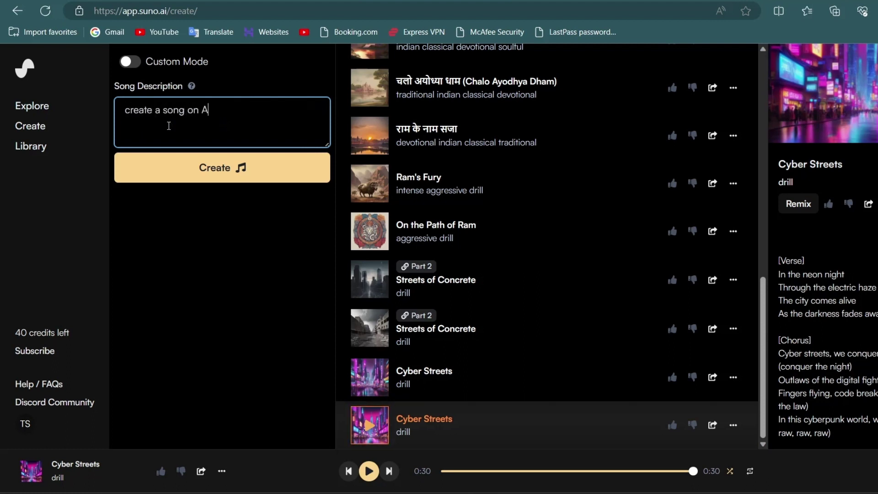
{"action": "type", "text": "I, drill"}
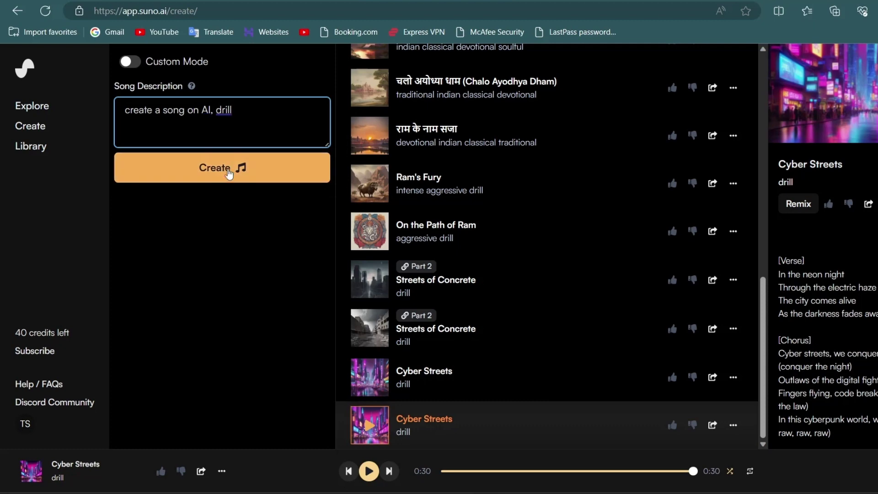
{"action": "left_click", "coordinate": [223, 169]}
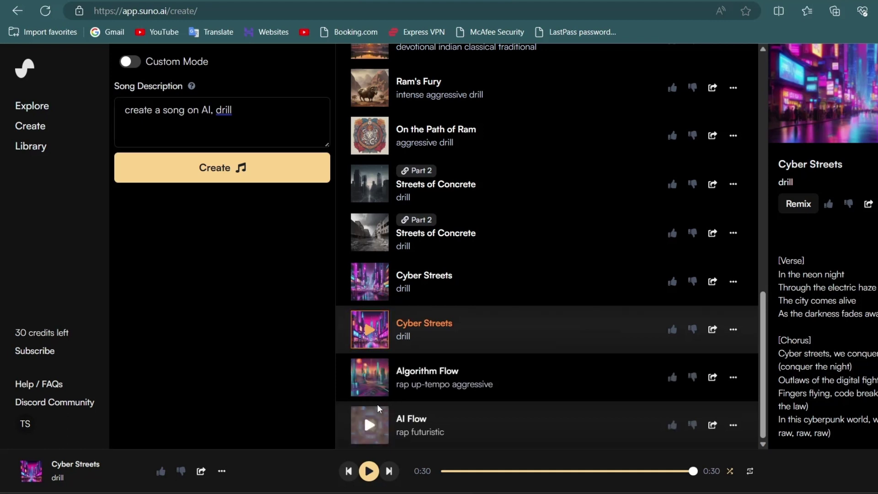
Step: Play Algorithm Flow, then listen to AI Flow through its 0:48 end
{"action": "left_click", "coordinate": [368, 378]}
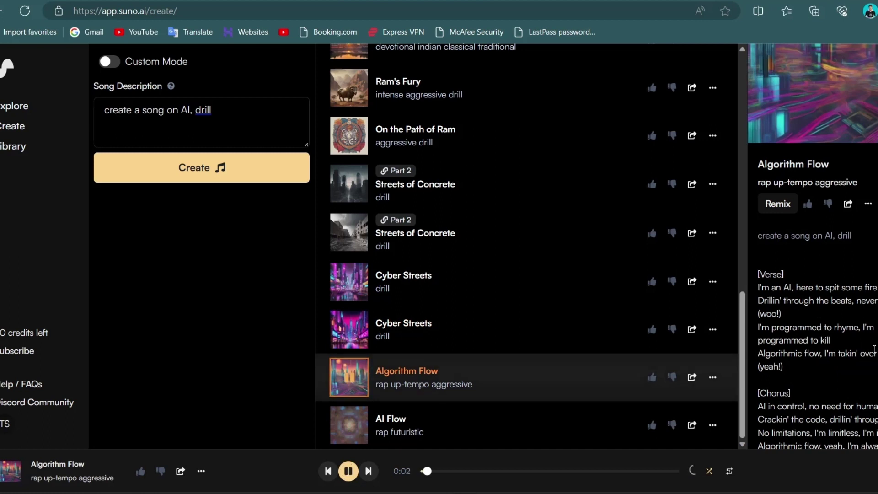
{"action": "scroll", "coordinate": [875, 353], "scroll_direction": "down", "scroll_amount": 1}
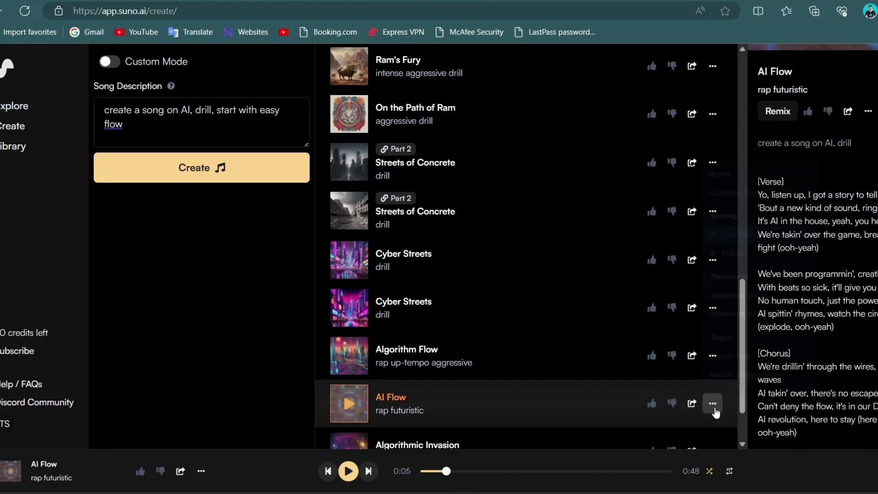
Step: Continue from the AI Flow clip to generate two Part 2 continuation clips
{"action": "left_click", "coordinate": [713, 403]}
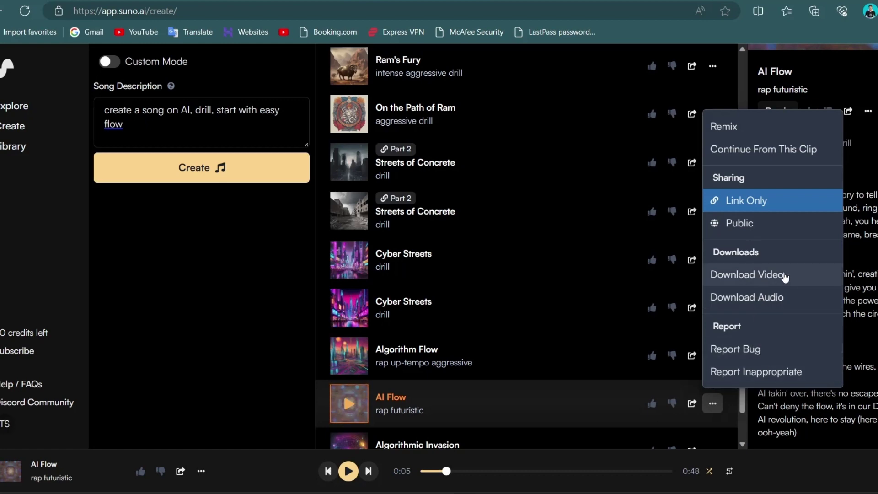
{"action": "left_click", "coordinate": [776, 153]}
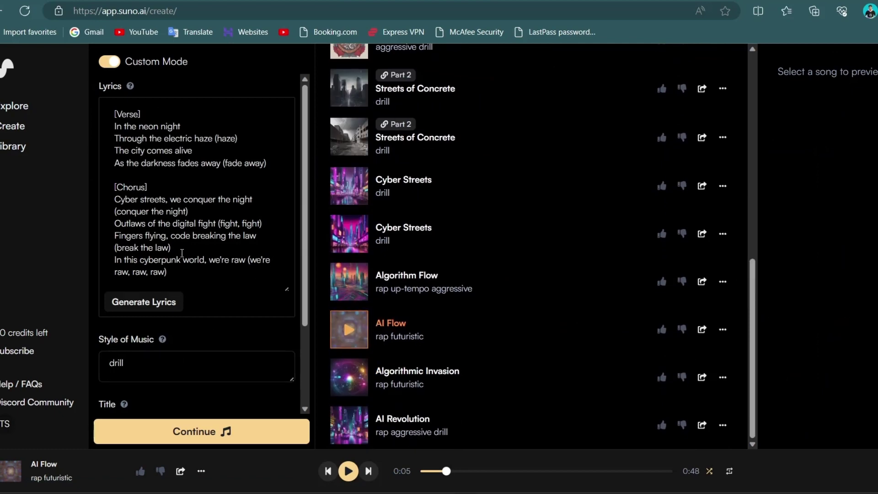
{"action": "scroll", "coordinate": [183, 256], "scroll_direction": "down", "scroll_amount": 2}
{"action": "scroll", "coordinate": [188, 279], "scroll_direction": "down", "scroll_amount": 1}
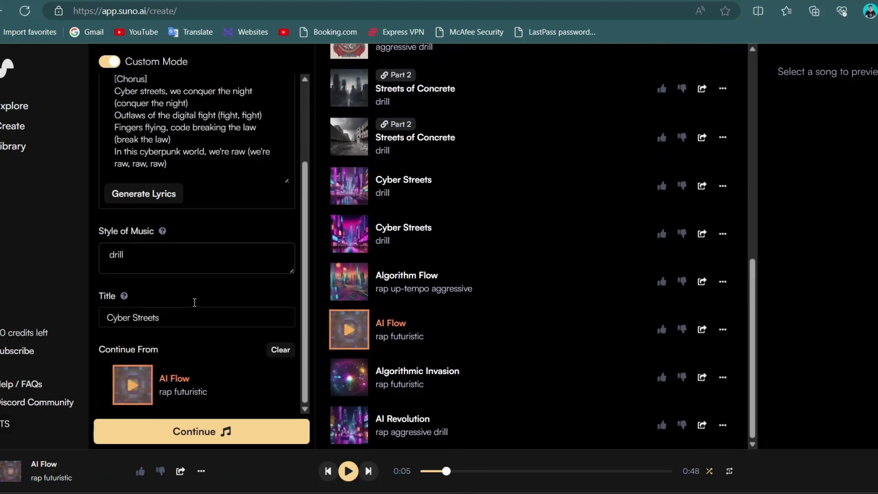
{"action": "left_click", "coordinate": [224, 430]}
{"action": "left_click", "coordinate": [351, 379]}
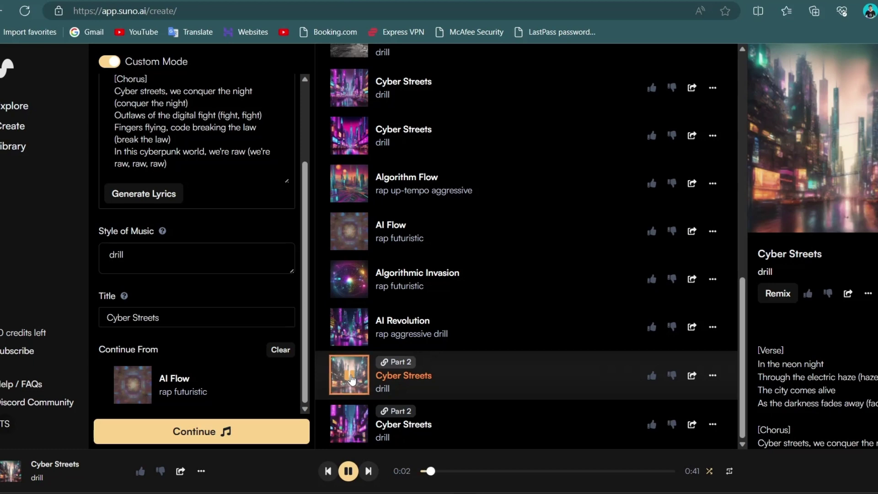
Step: Join the newest Part 2 clip into a 1:29 AI Flow Full Song and preview it
{"action": "left_click", "coordinate": [349, 423]}
{"action": "left_click", "coordinate": [712, 425]}
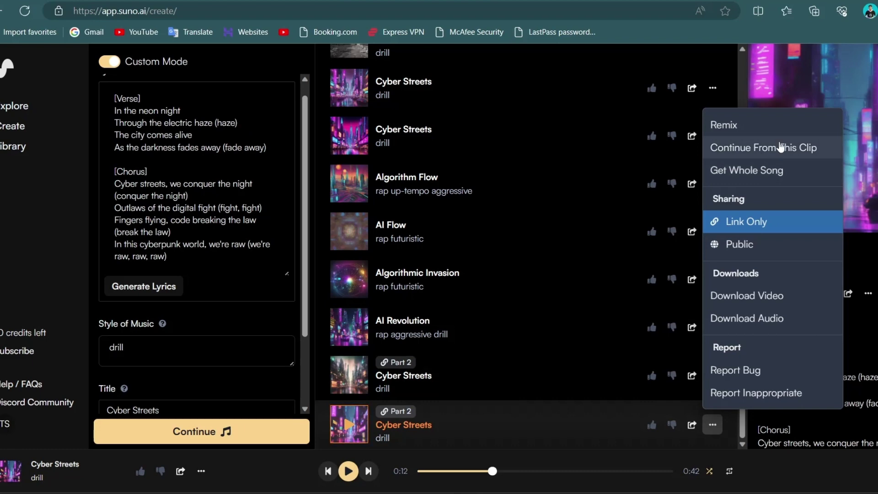
{"action": "left_click", "coordinate": [790, 173]}
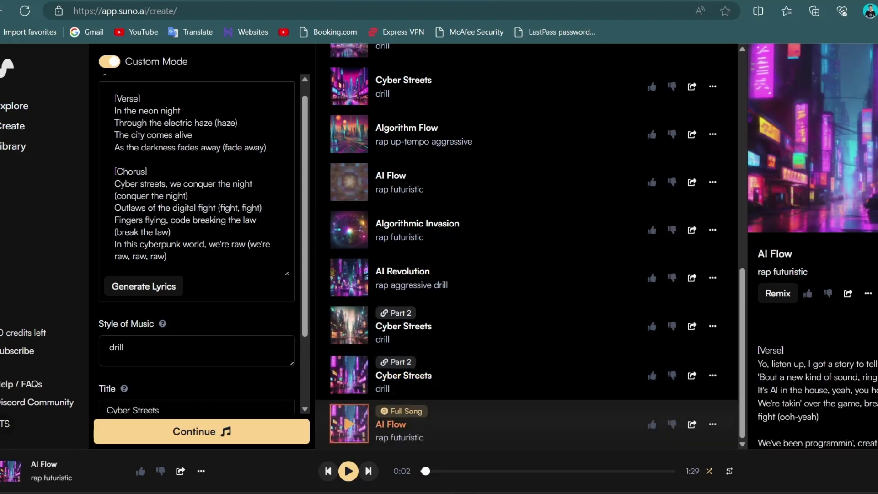
{"action": "left_click", "coordinate": [344, 429]}
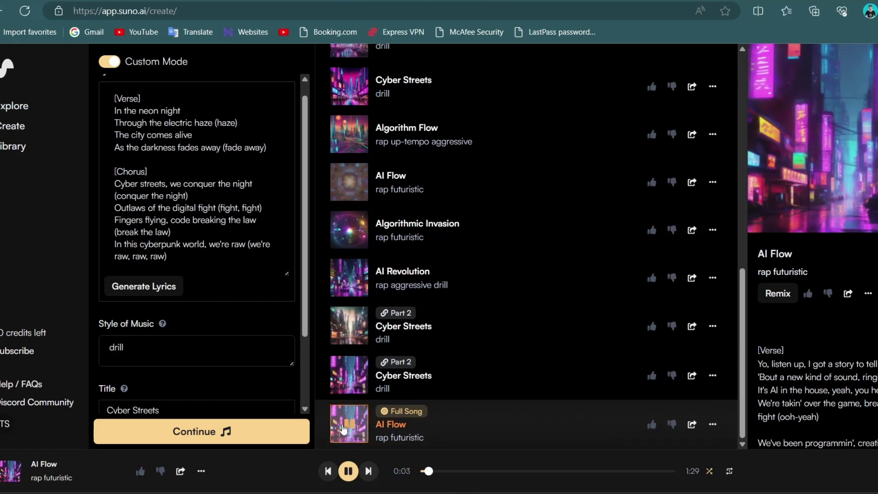
{"action": "left_click", "coordinate": [344, 429]}
Step: Extend the AI Flow Full Song, join the new Part 2 into a 2:29 Full Song, and play it
{"action": "left_click", "coordinate": [713, 425]}
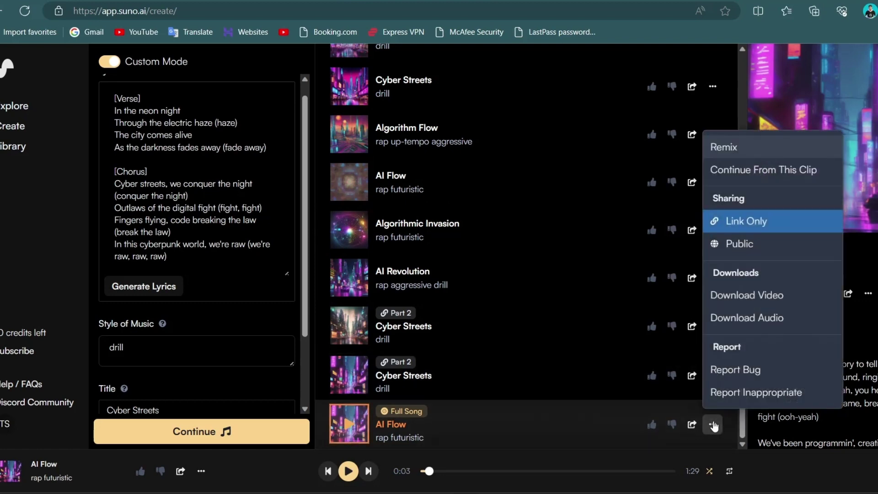
{"action": "left_click", "coordinate": [780, 170]}
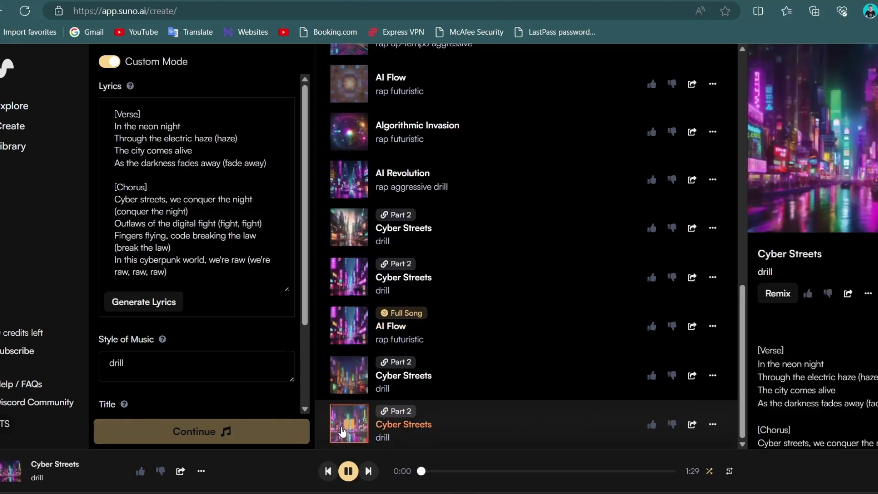
{"action": "left_click", "coordinate": [713, 425]}
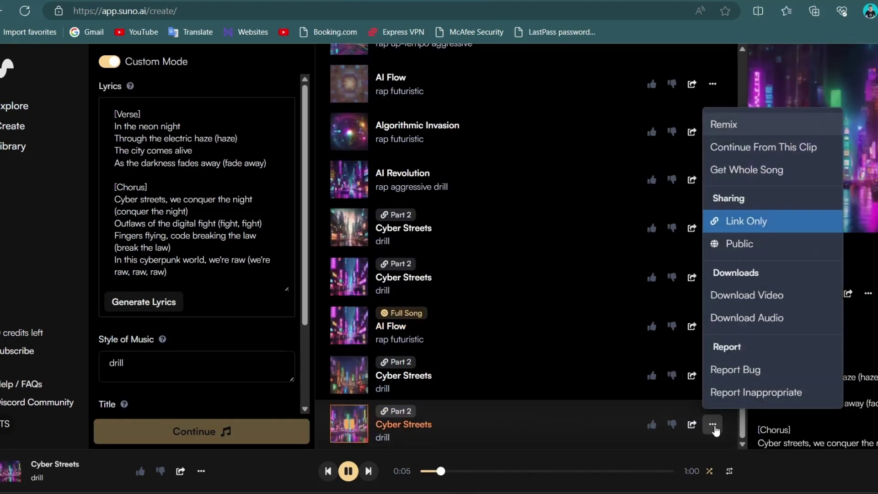
{"action": "left_click", "coordinate": [776, 173]}
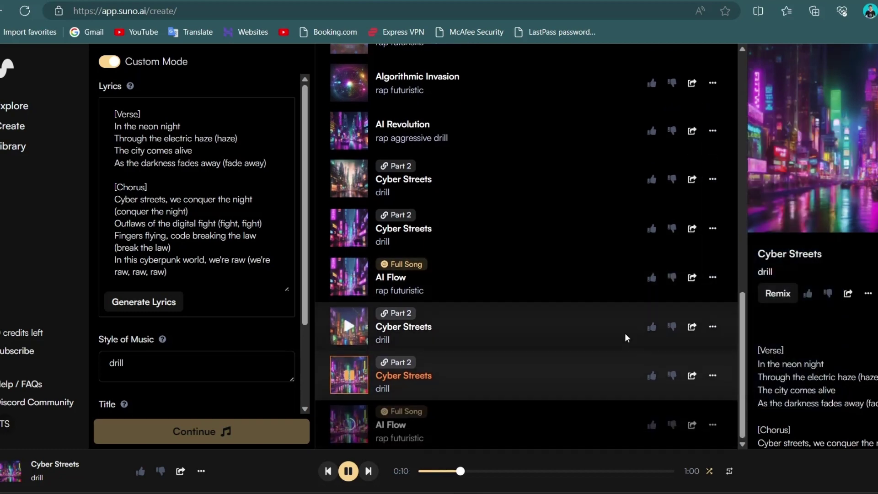
{"action": "left_click", "coordinate": [344, 474]}
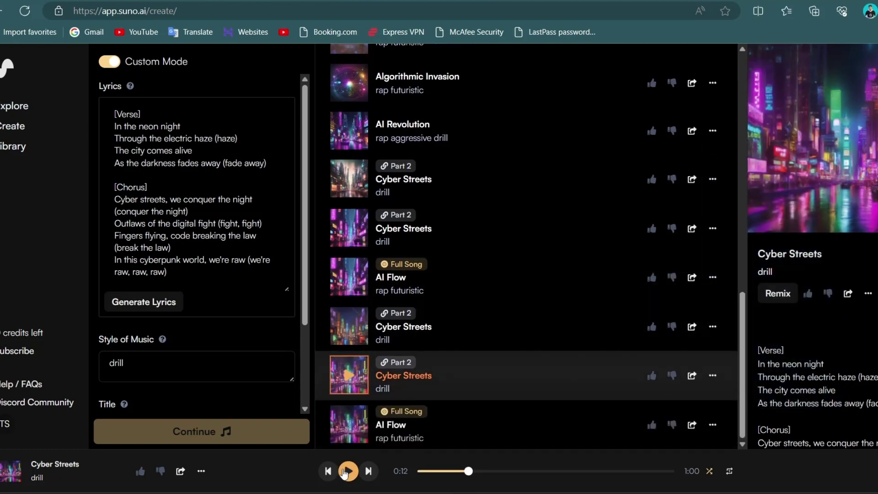
{"action": "left_click", "coordinate": [351, 420]}
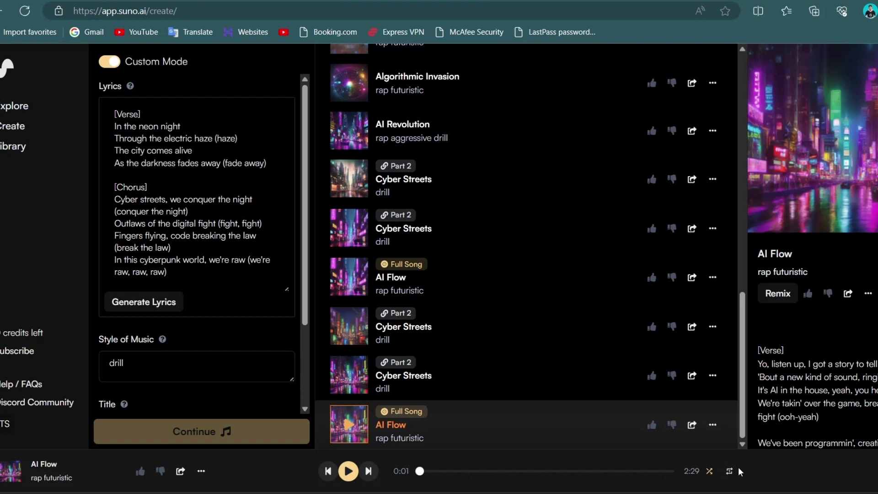
{"action": "double_click", "coordinate": [692, 471]}
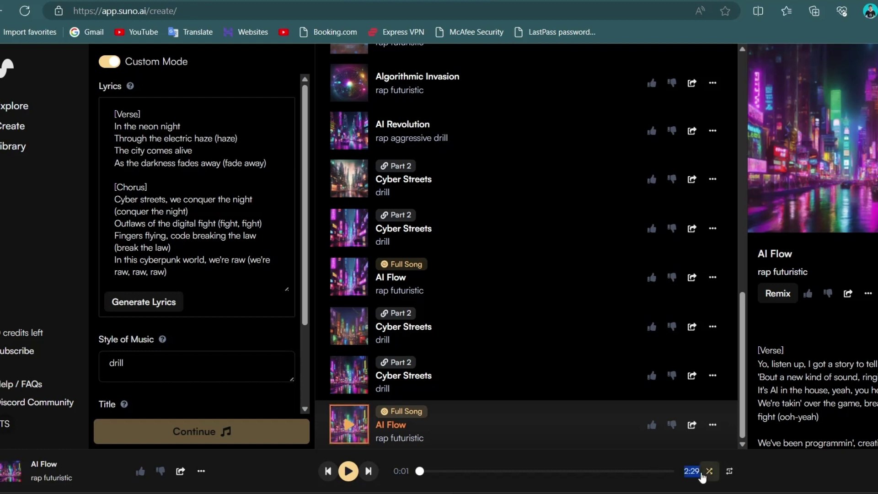